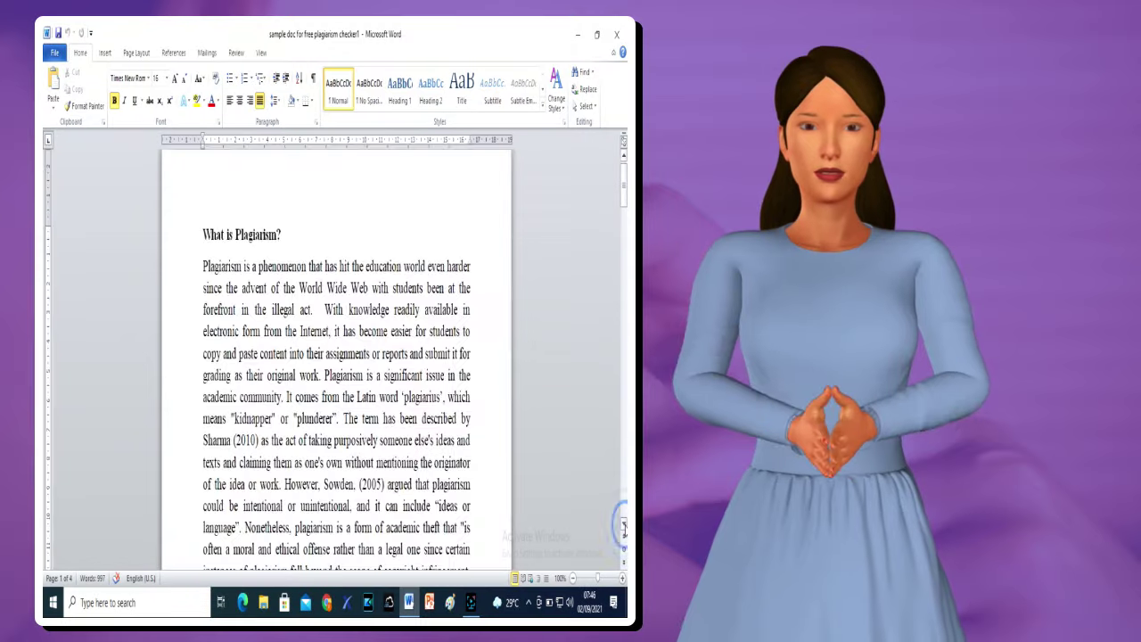
- Attach the sample essay file to the Turnitin submission form and attempt to submit it
scroll(625, 527, down, 5)
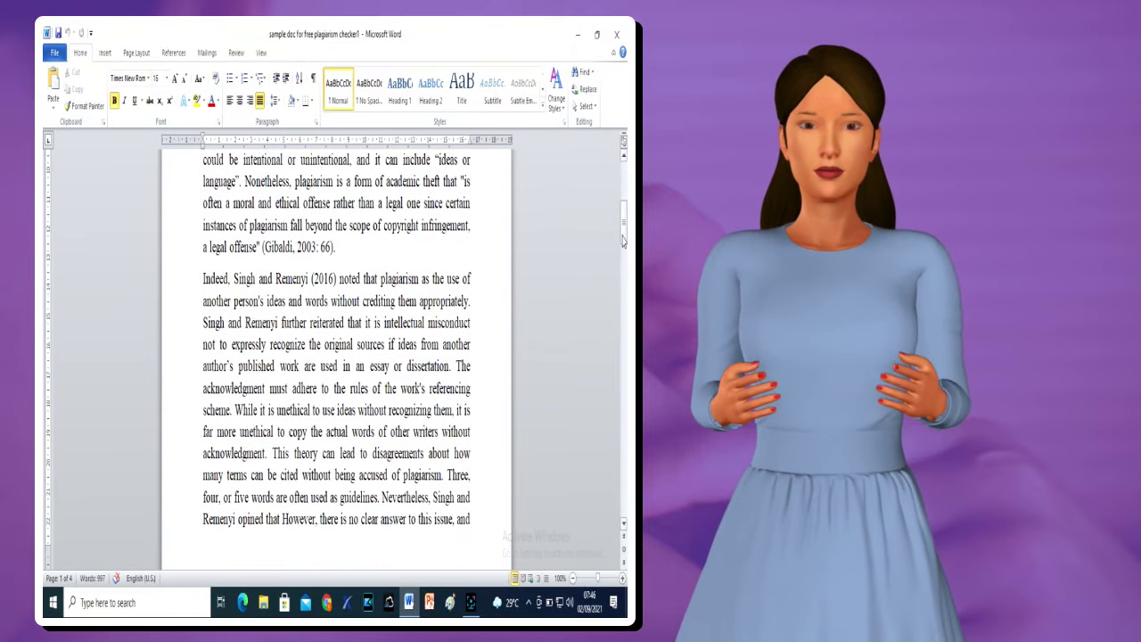
scroll(626, 339, down, 10)
scroll(626, 321, down, 10)
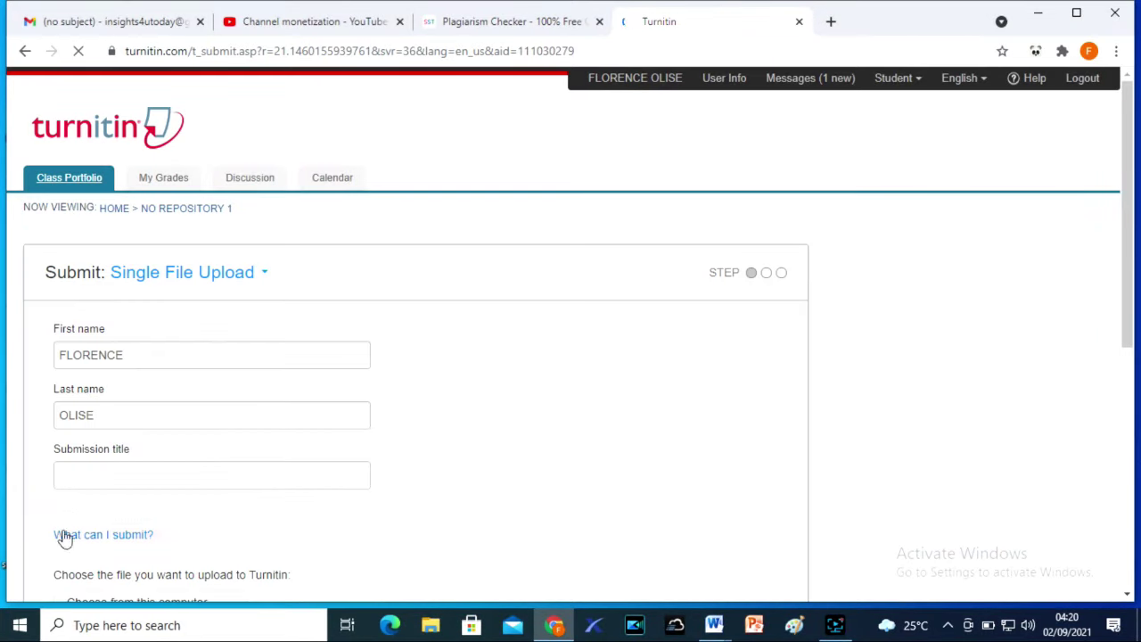
scroll(1013, 396, down, 2)
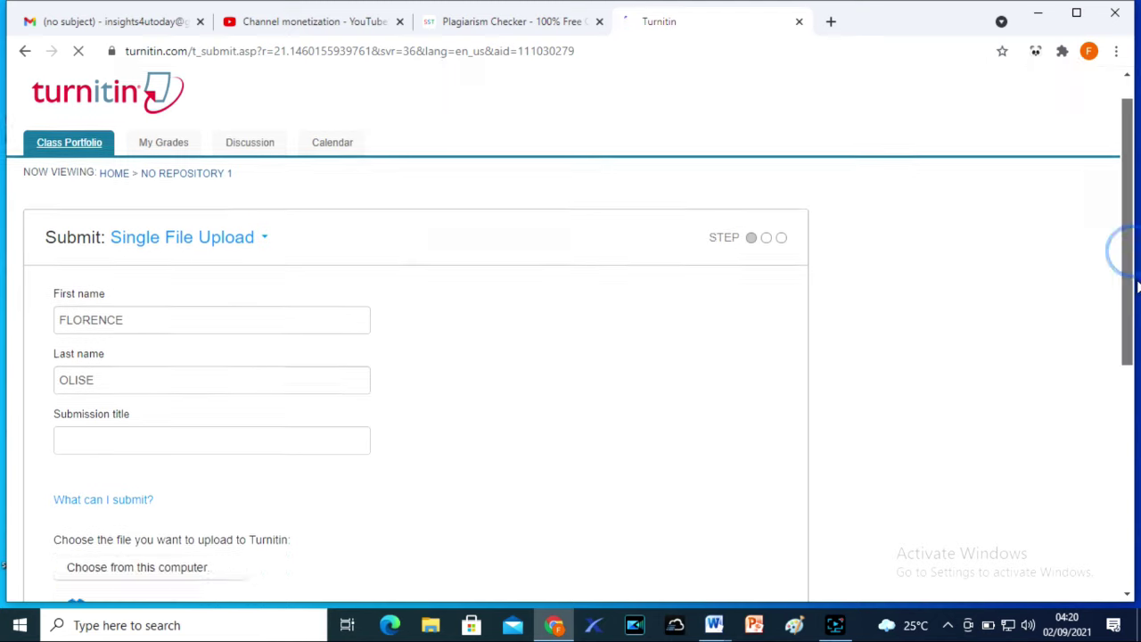
click(136, 428)
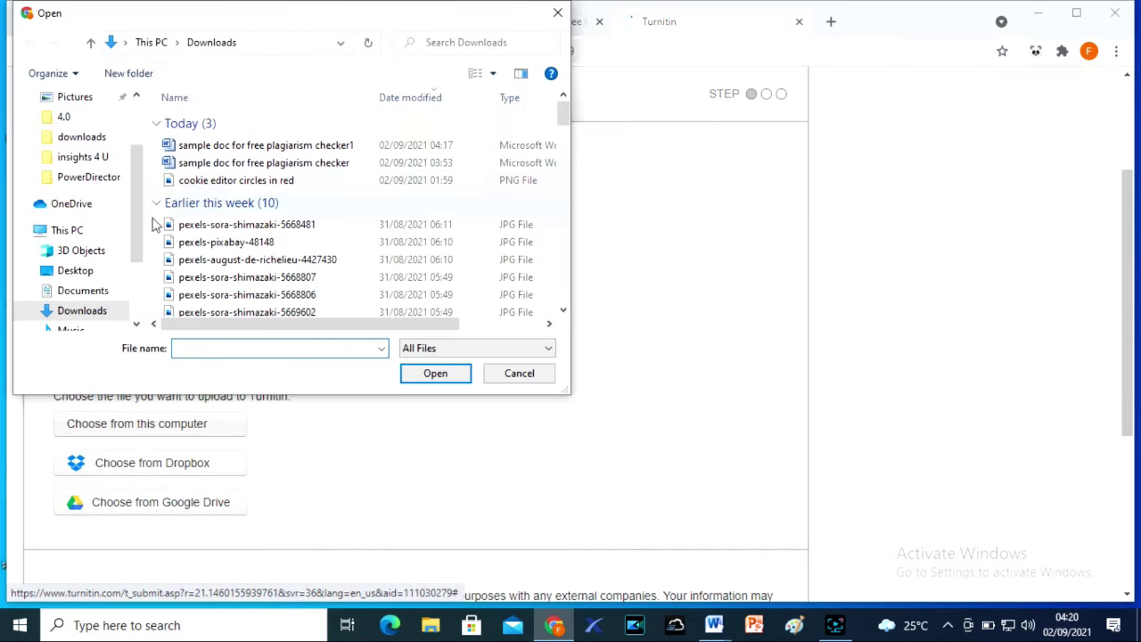
click(408, 373)
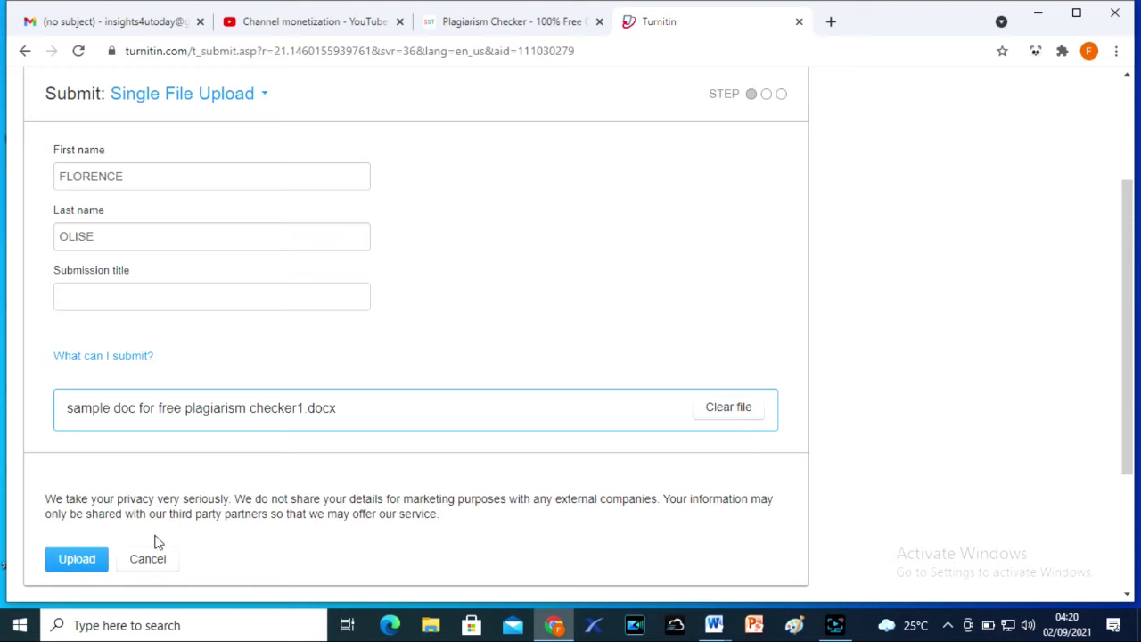
click(78, 560)
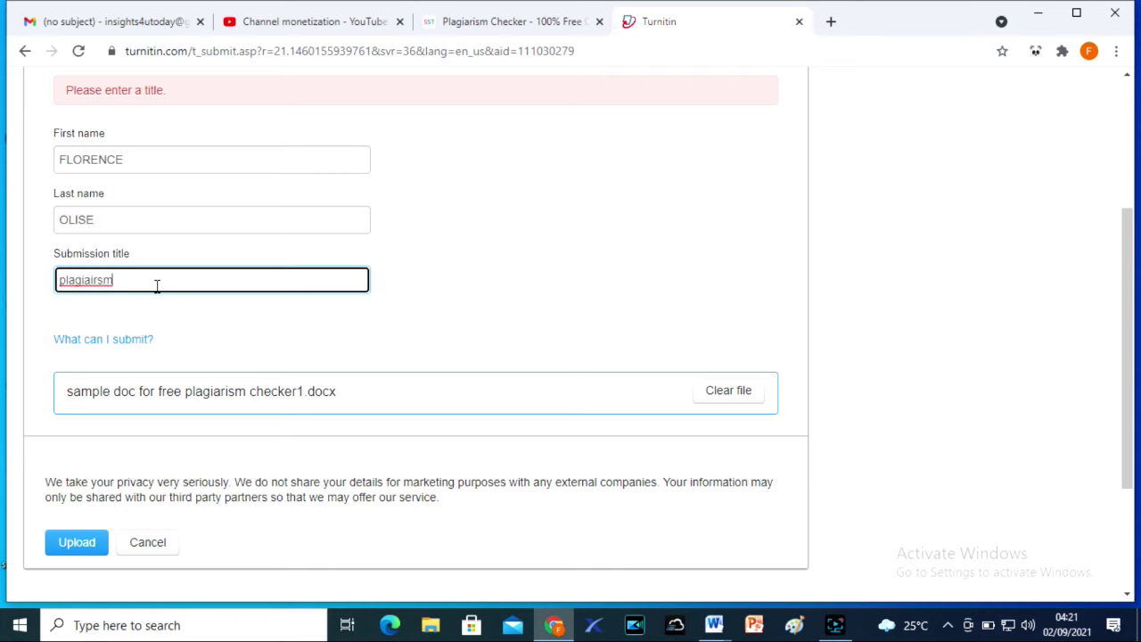
- Correct the title to 'plagiarism', upload sample doc for free plagiarism checker1, and open its 50% report
right_click(80, 279)
click(105, 285)
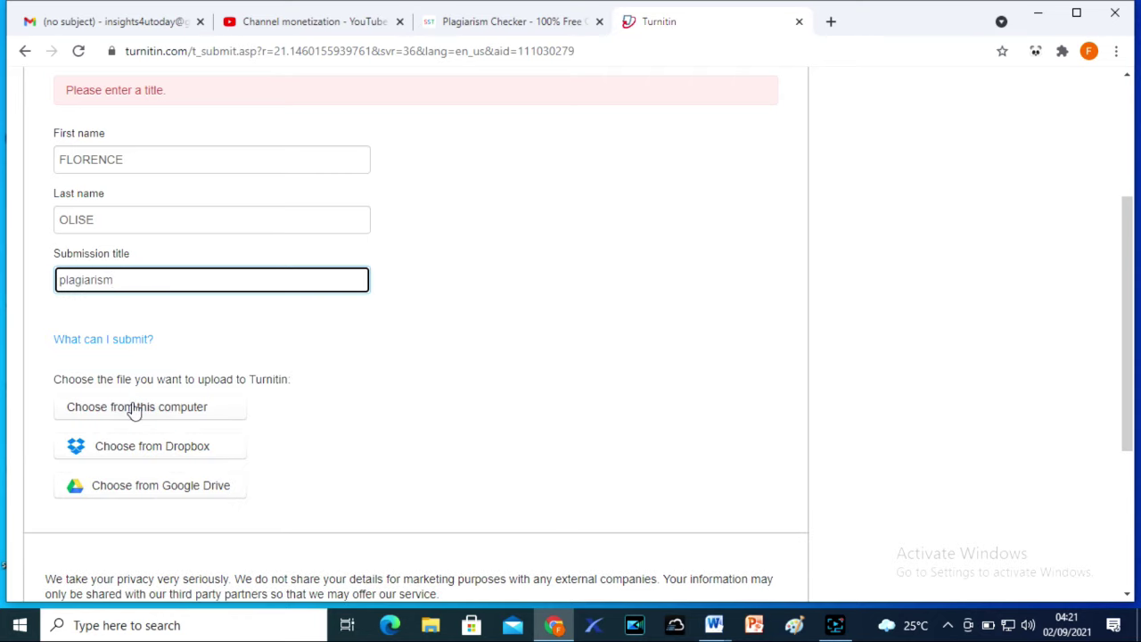
click(192, 415)
click(255, 145)
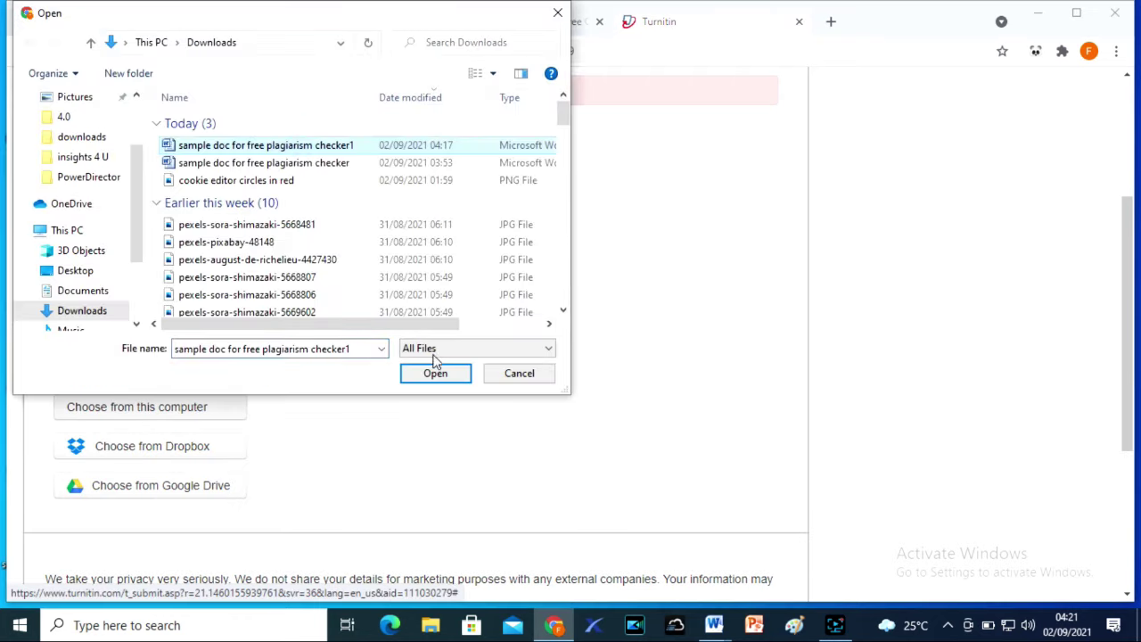
click(433, 372)
click(82, 541)
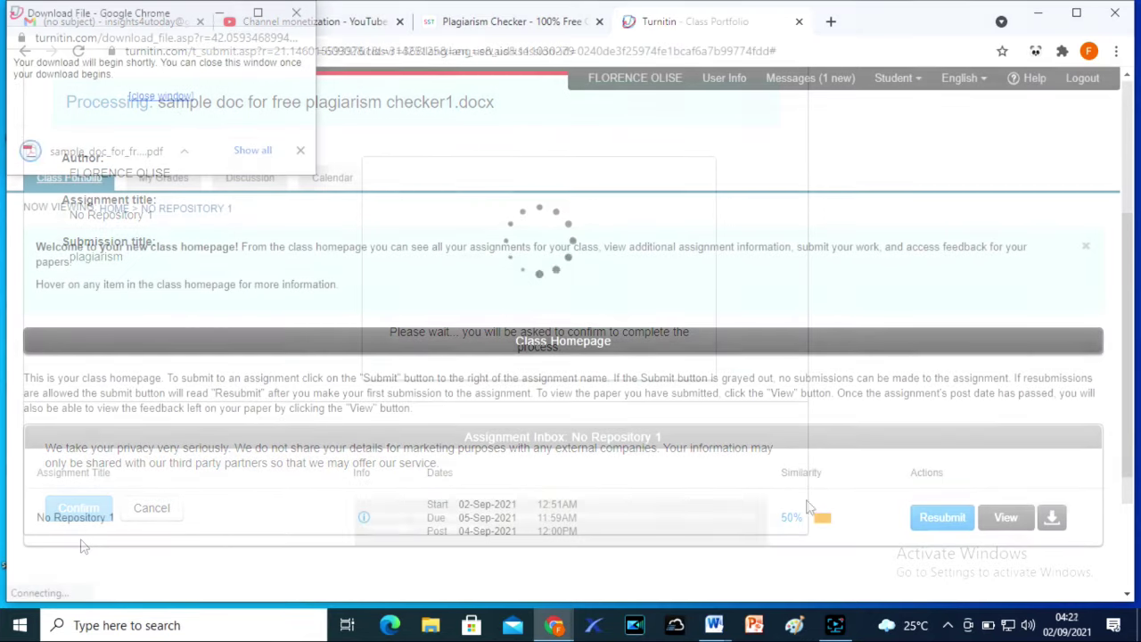
click(107, 148)
click(591, 20)
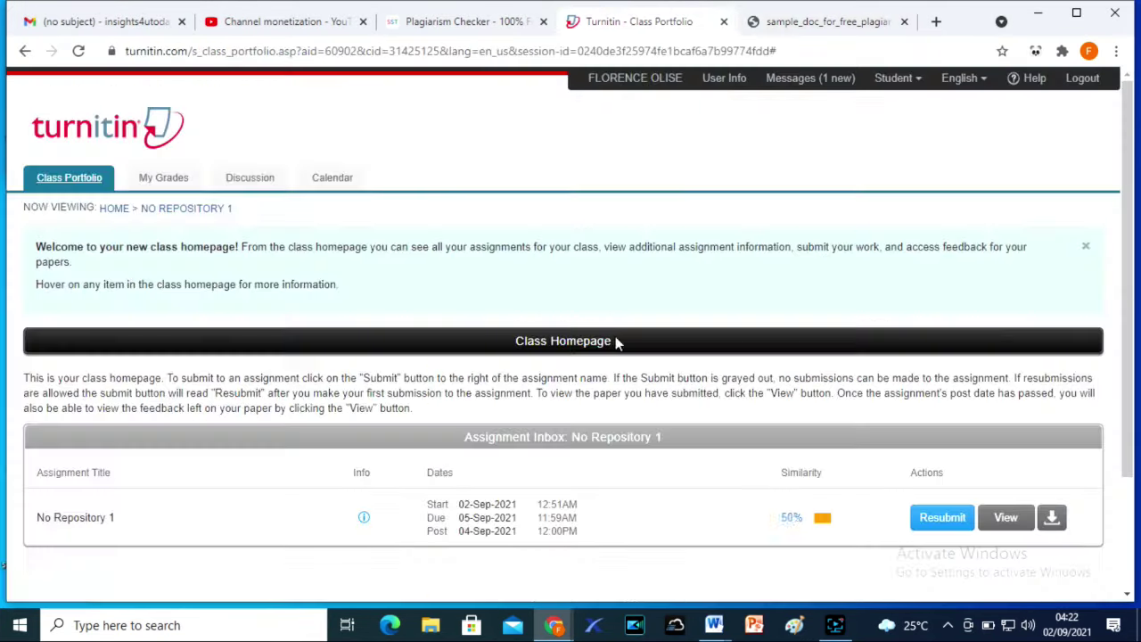
click(792, 519)
- Save the plagiarism submission's similarity report from Filters and Settings as plagiarism.pdf
scroll(799, 507, down, 20)
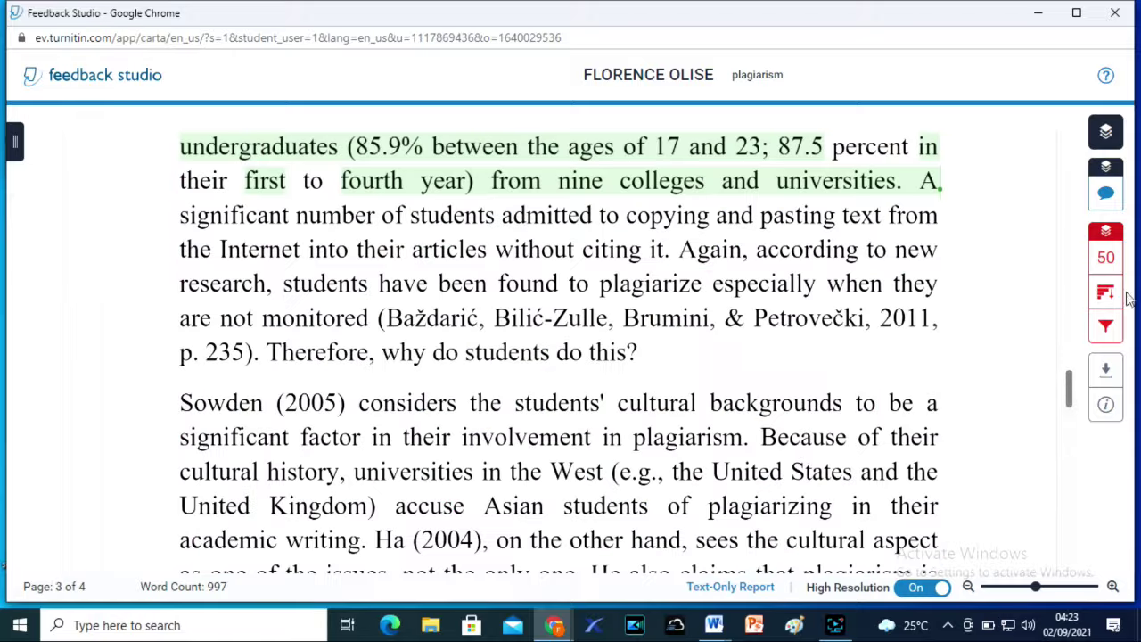
click(1106, 326)
click(841, 368)
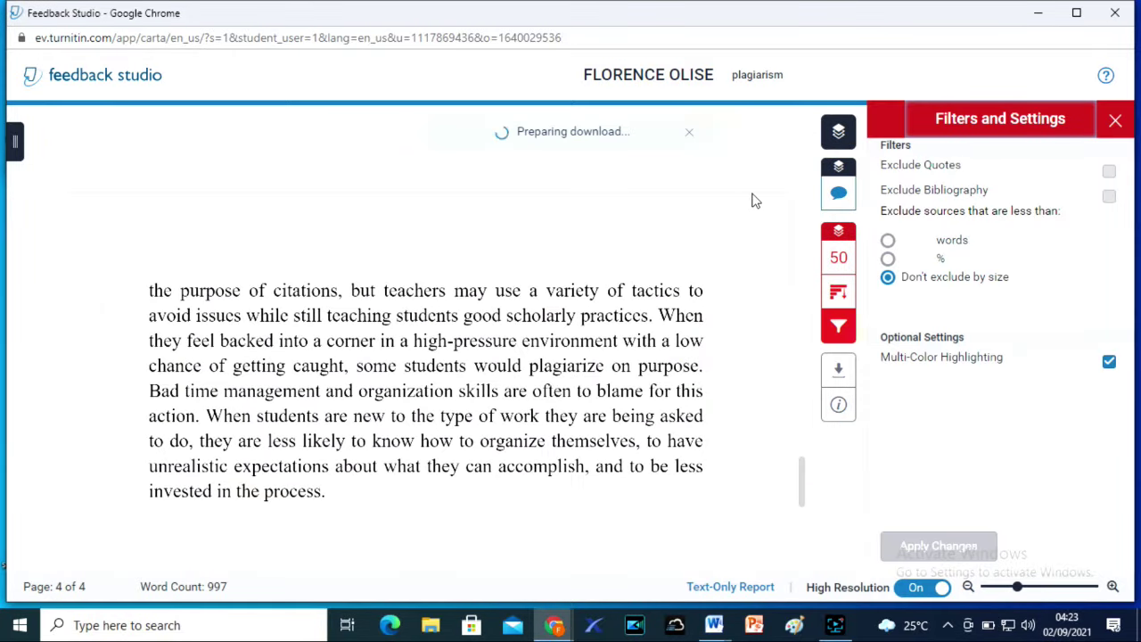
scroll(1103, 414, down, 15)
scroll(1103, 414, down, 10)
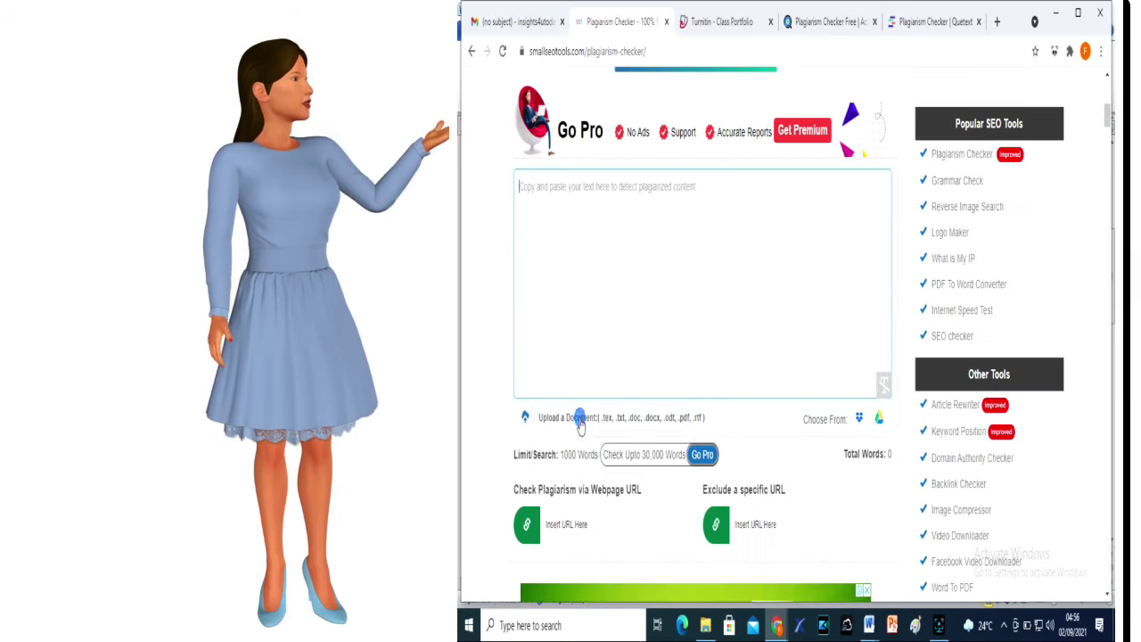
- Upload the essay file to SmallSEOTools and run Check Plagiarism on the 999-word text
click(579, 419)
click(624, 116)
click(702, 371)
scroll(1111, 150, down, 3)
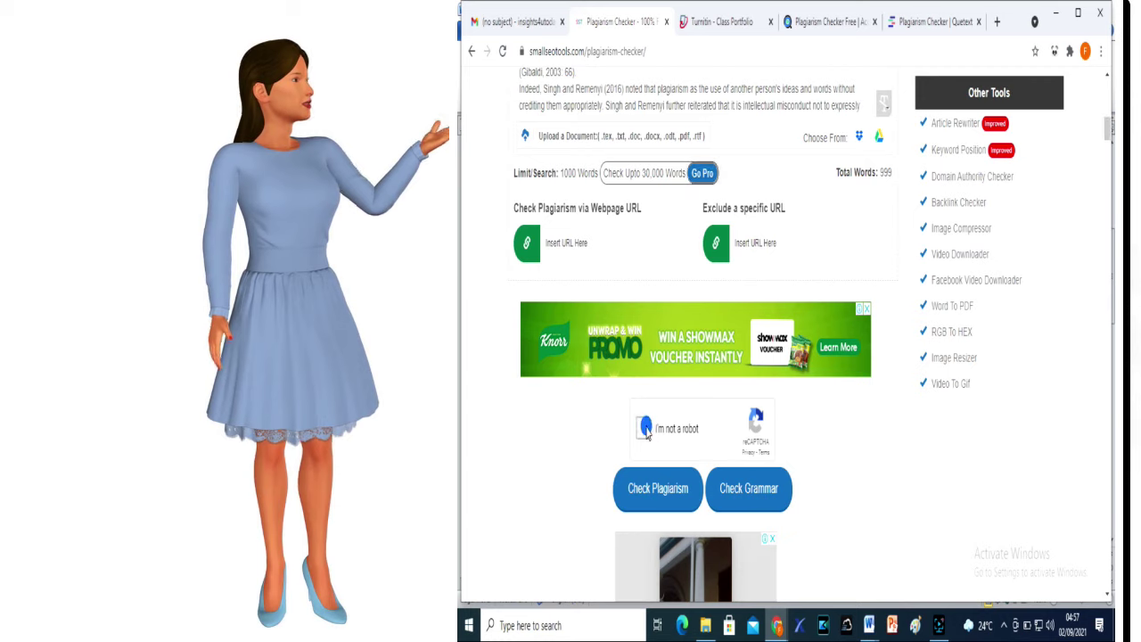
click(658, 484)
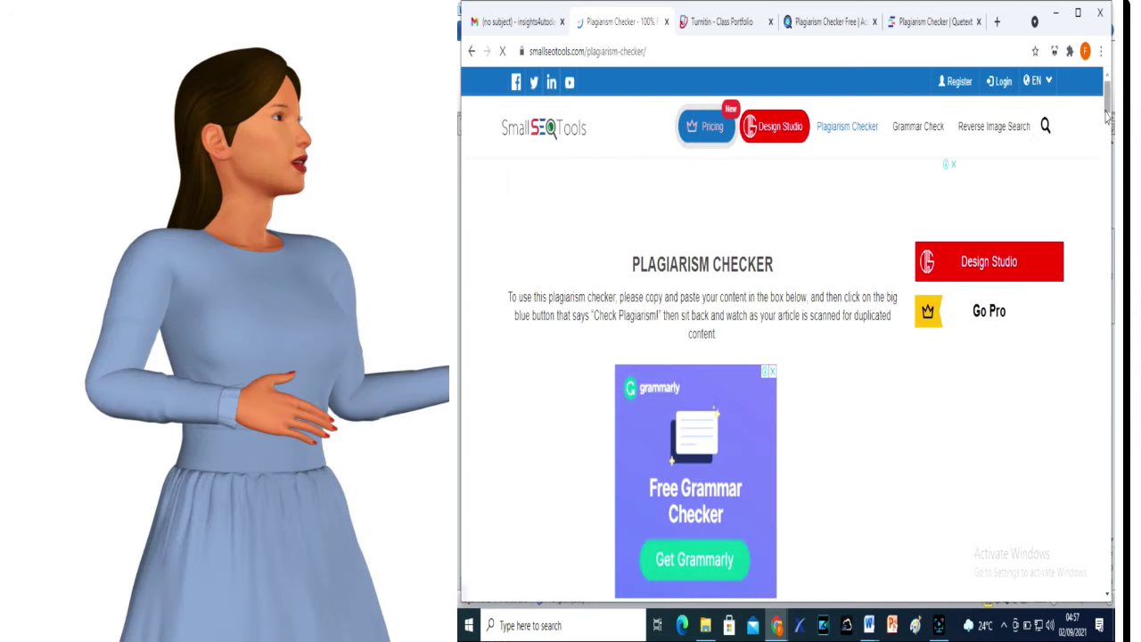
scroll(668, 488, down, 5)
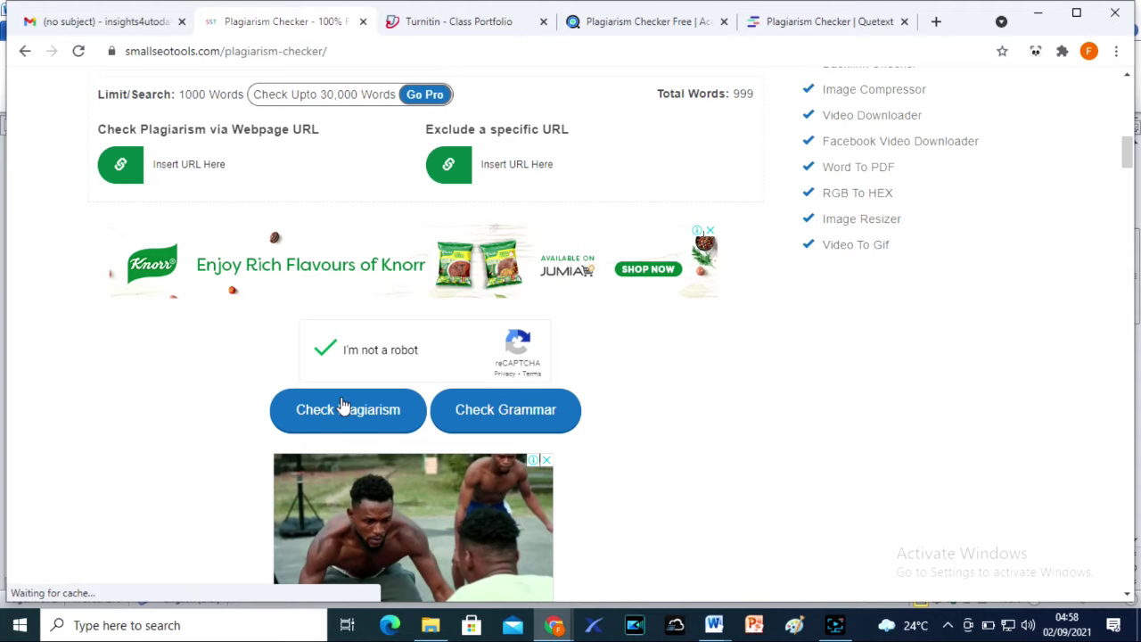
click(344, 405)
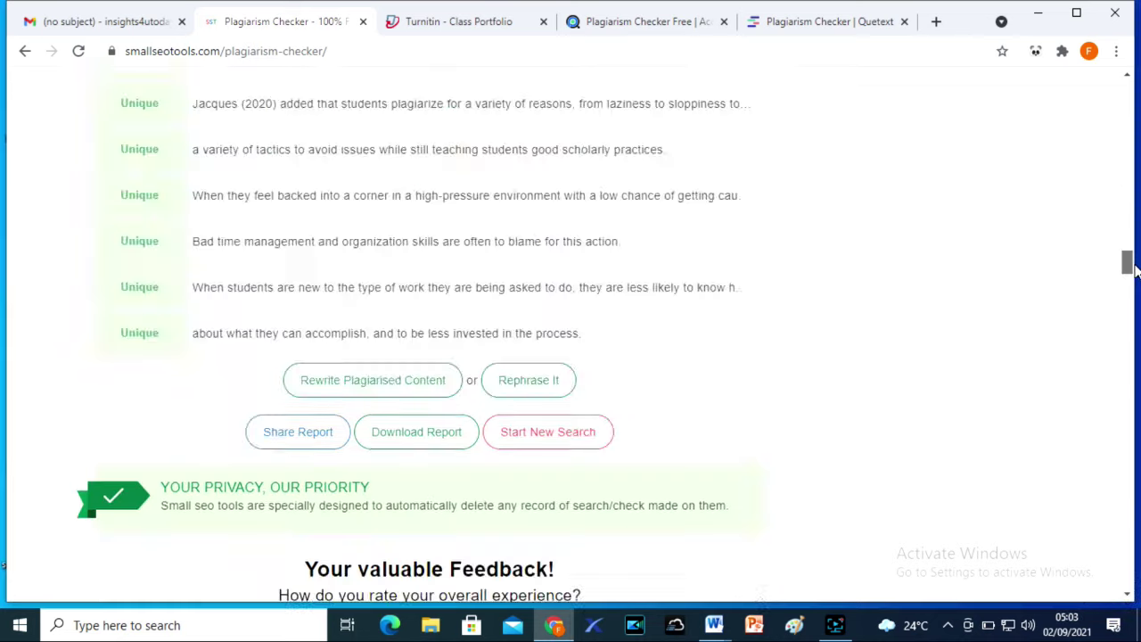
- Download the SmallSEOTools report as smallseotools-1630584225.pdf and open it, showing 7% plagiarism
mouse_move(1131, 261)
mouse_down()
mouse_move(1130, 296)
mouse_move(1131, 267)
mouse_up()
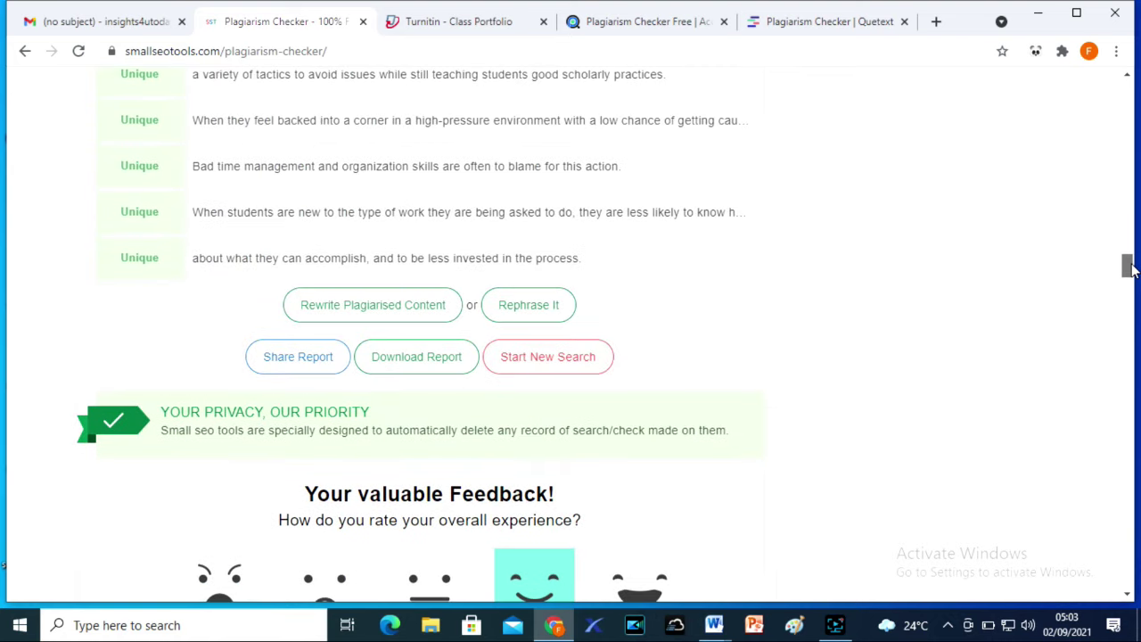
click(400, 359)
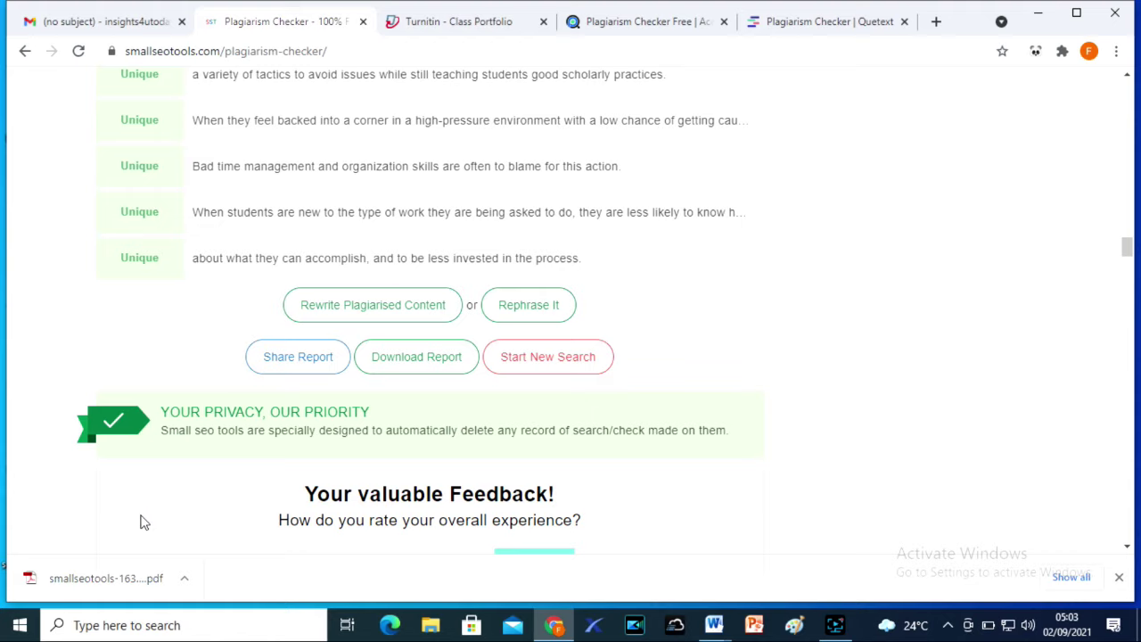
click(79, 581)
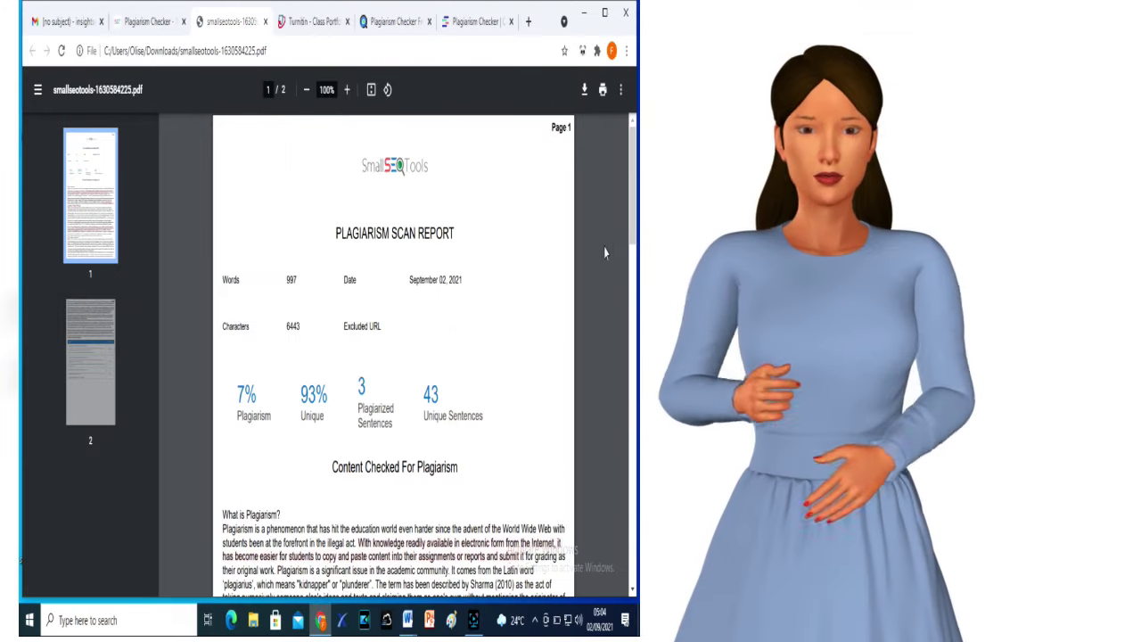
- Scroll the SmallSEOTools PDF report down to its sources list (25%, 13%, 5%)
drag(629, 230, 638, 497)
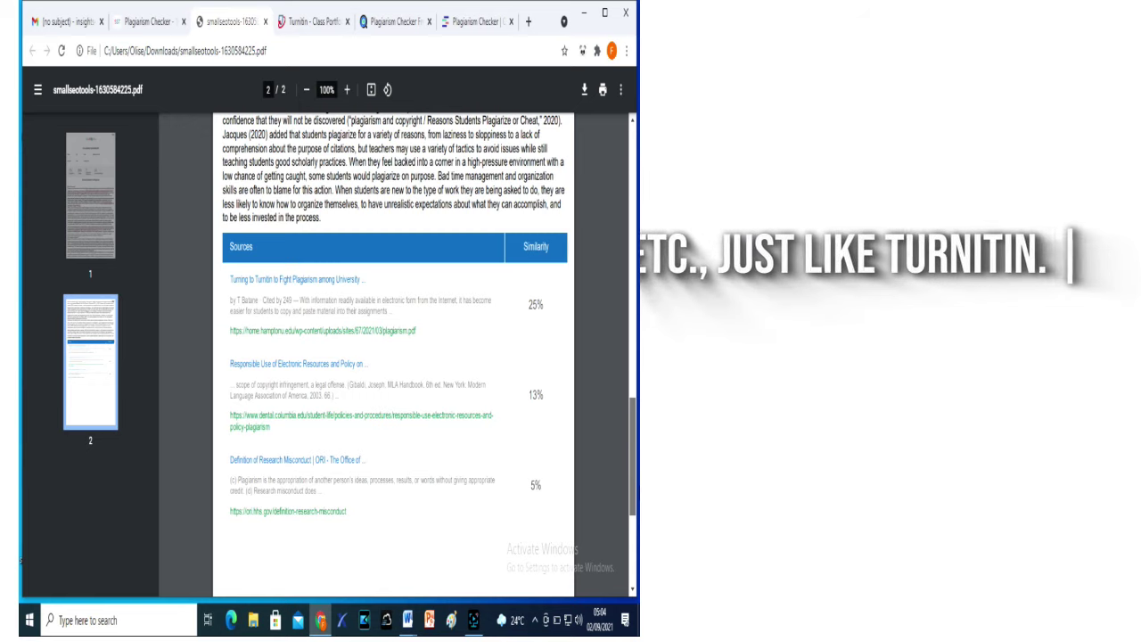
drag(639, 497, 639, 531)
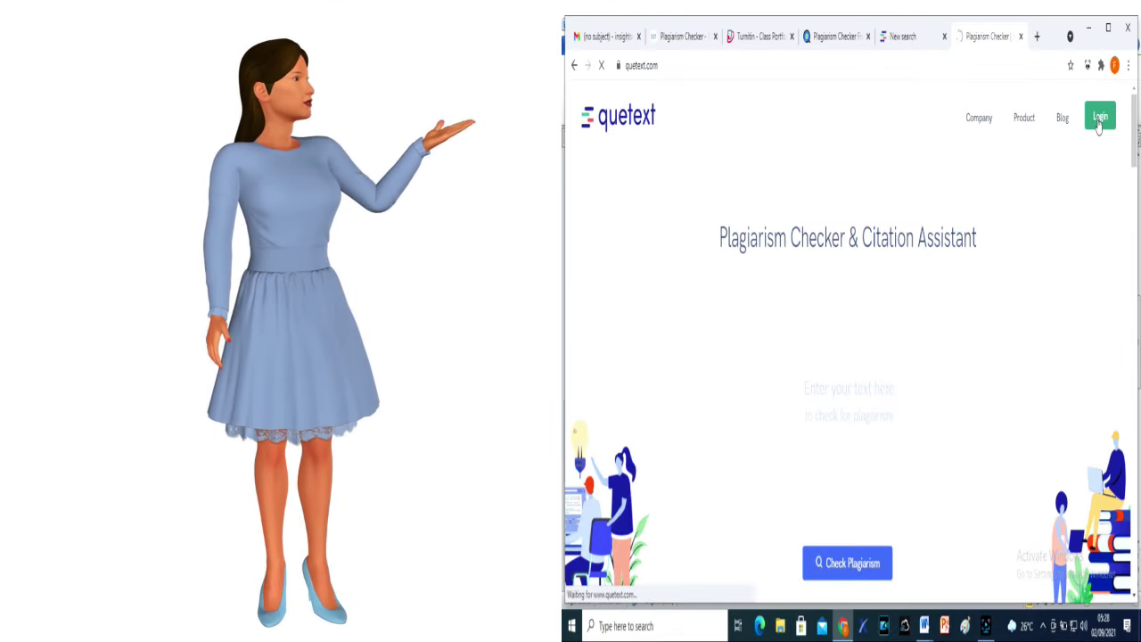
- Copy the entire 997-word essay from Word into Quetext's editor and start the plagiarism check
click(914, 37)
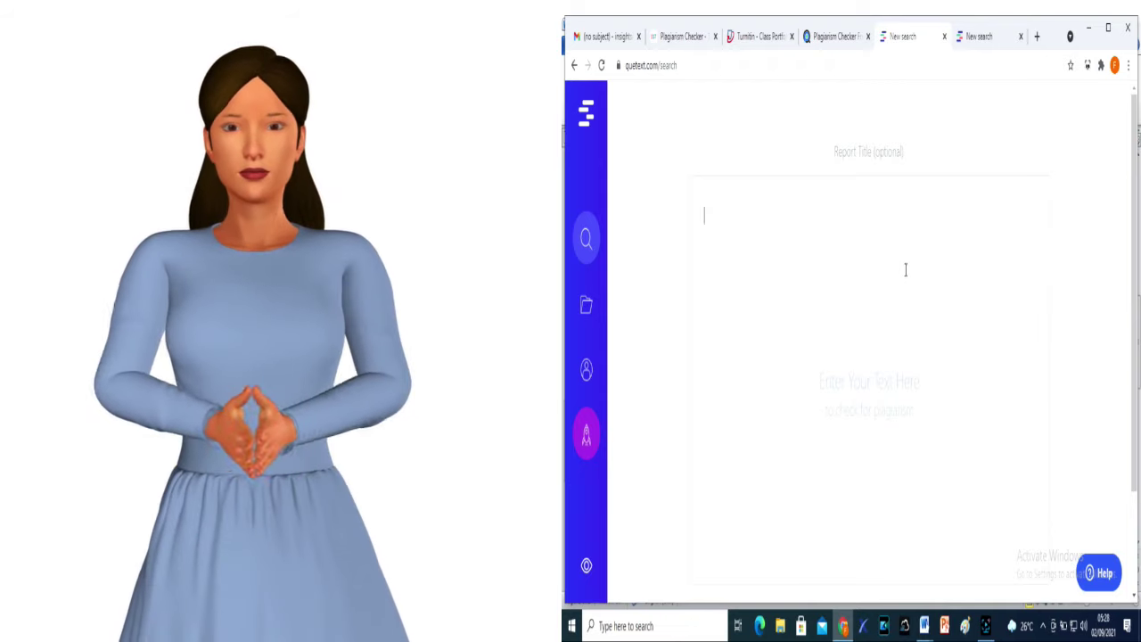
mouse_move(924, 626)
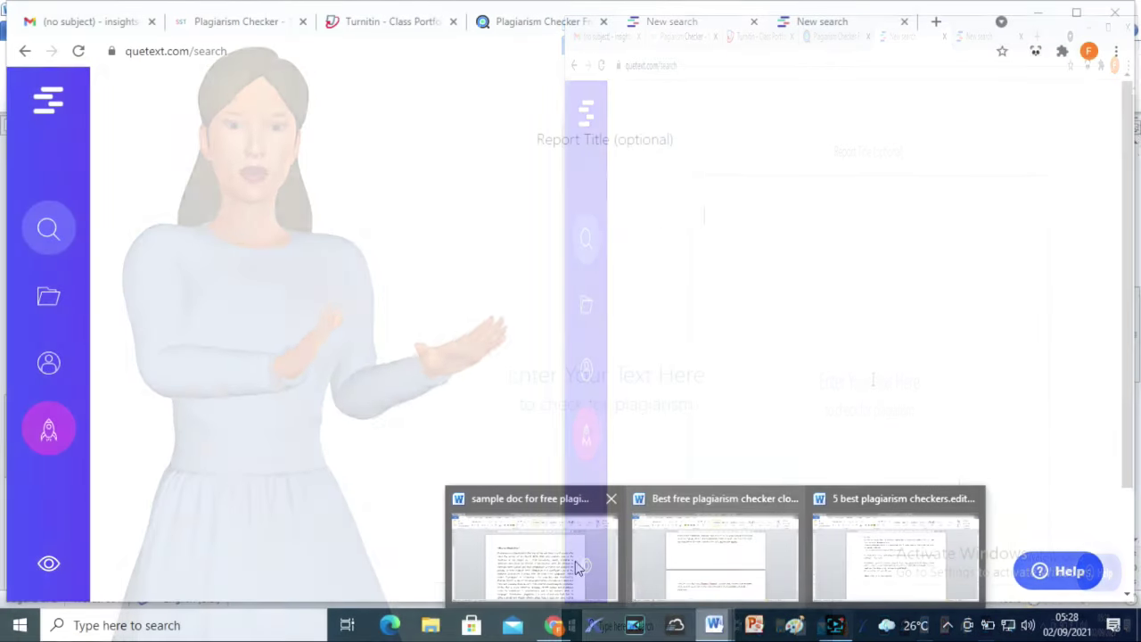
click(575, 568)
key(ctrl+a)
right_click(398, 395)
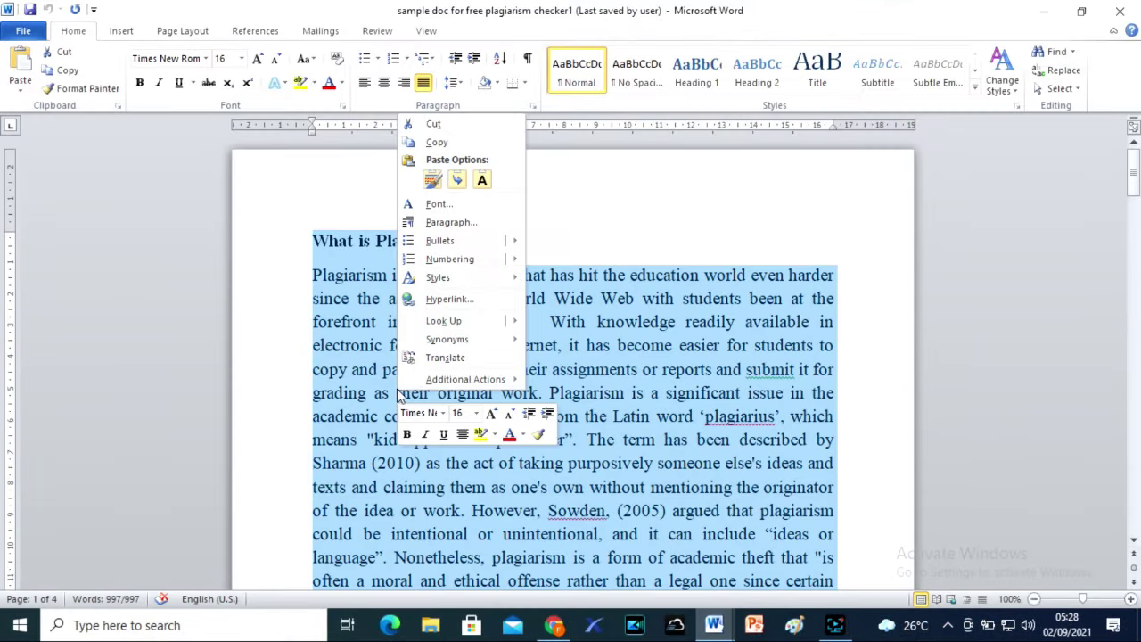
click(451, 142)
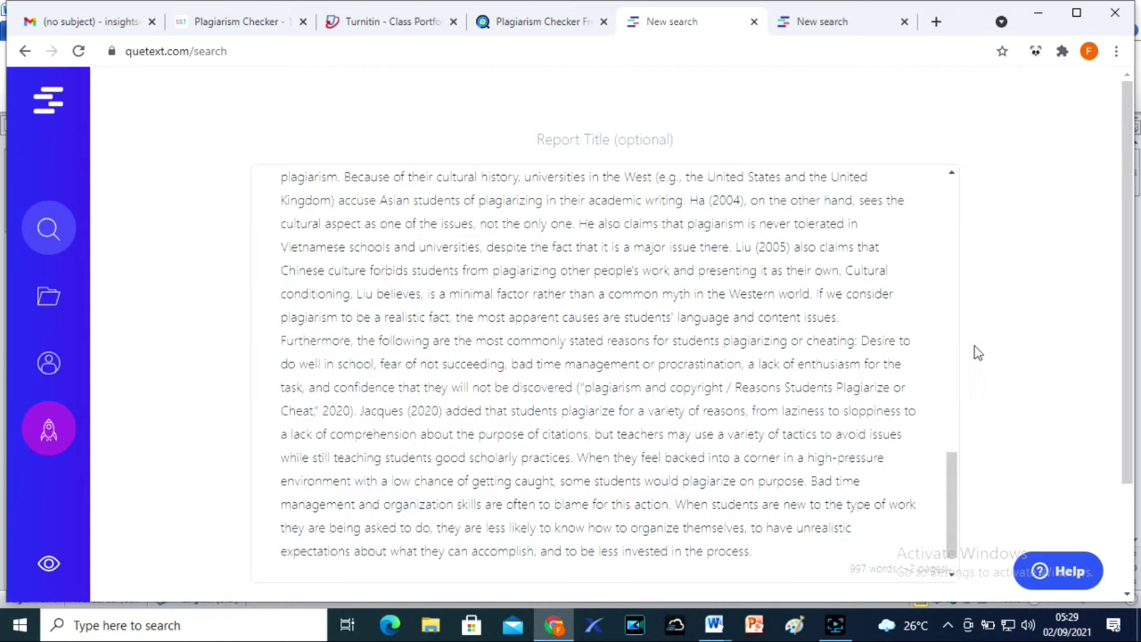
drag(1132, 303, 1131, 440)
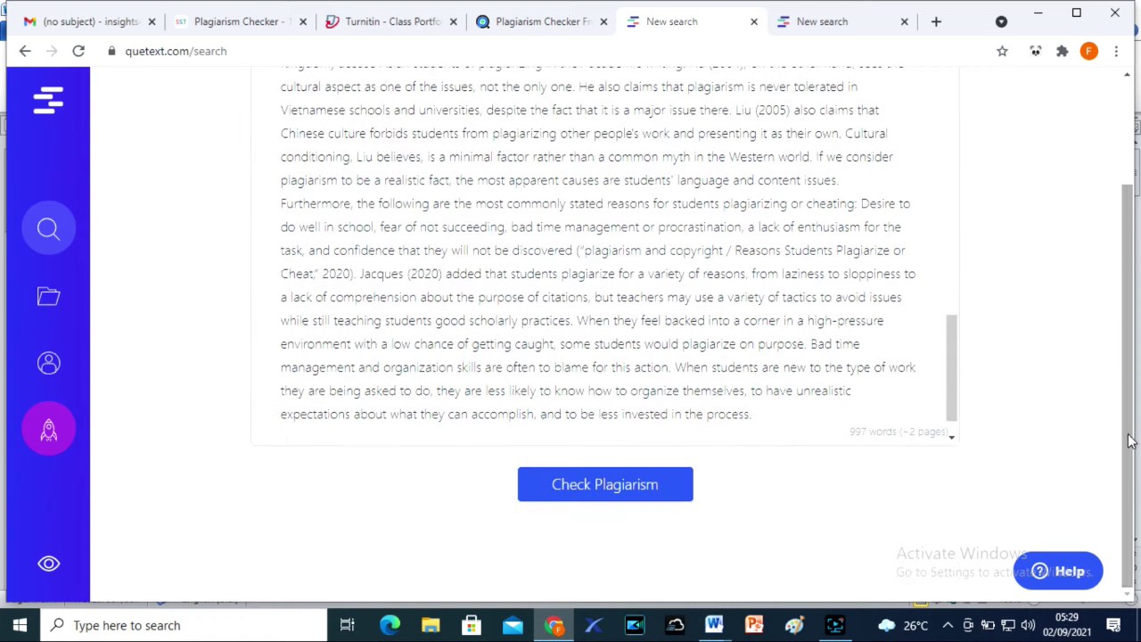
click(600, 483)
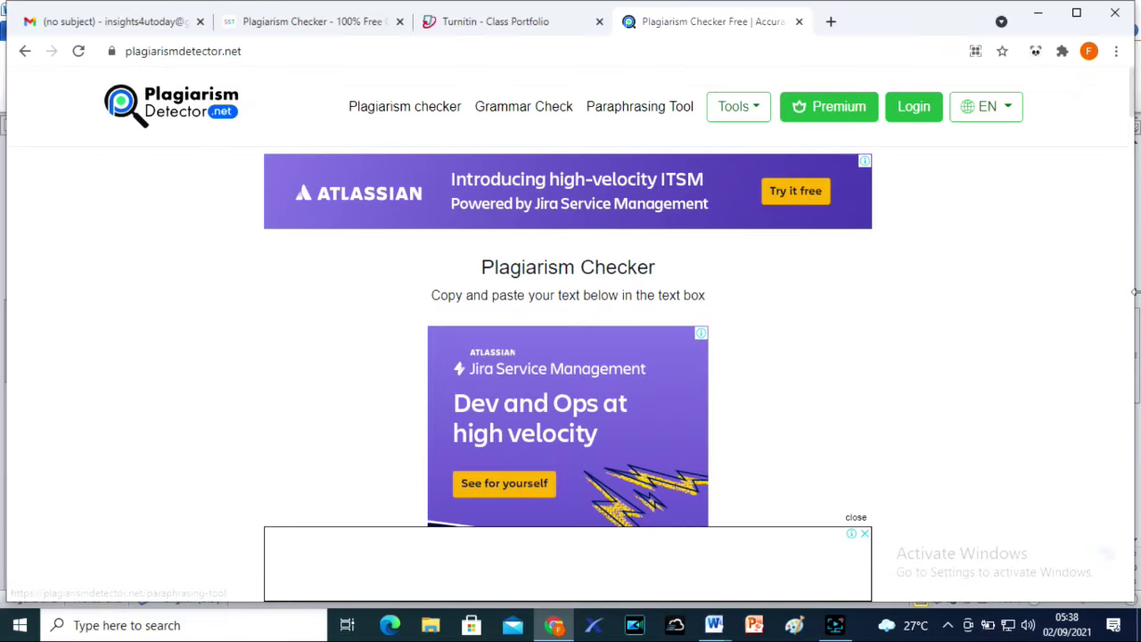
- Upload sample doc for free plagiarism checker1 to PlagiarismDetector.net and run the plagiarism check
drag(1132, 116, 1137, 160)
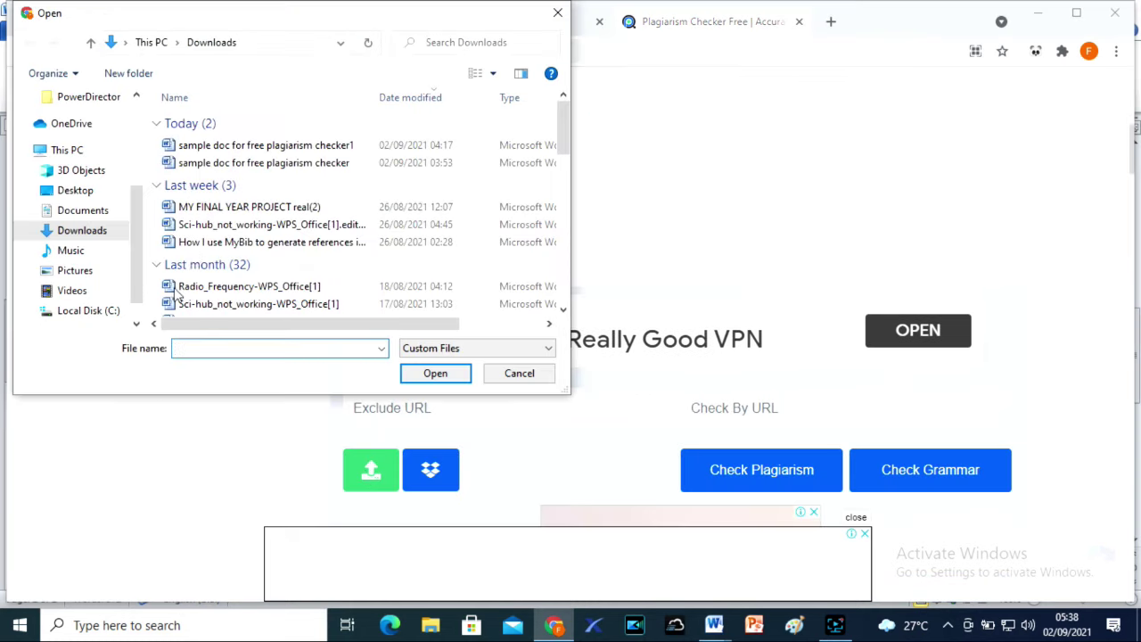
click(345, 148)
click(431, 375)
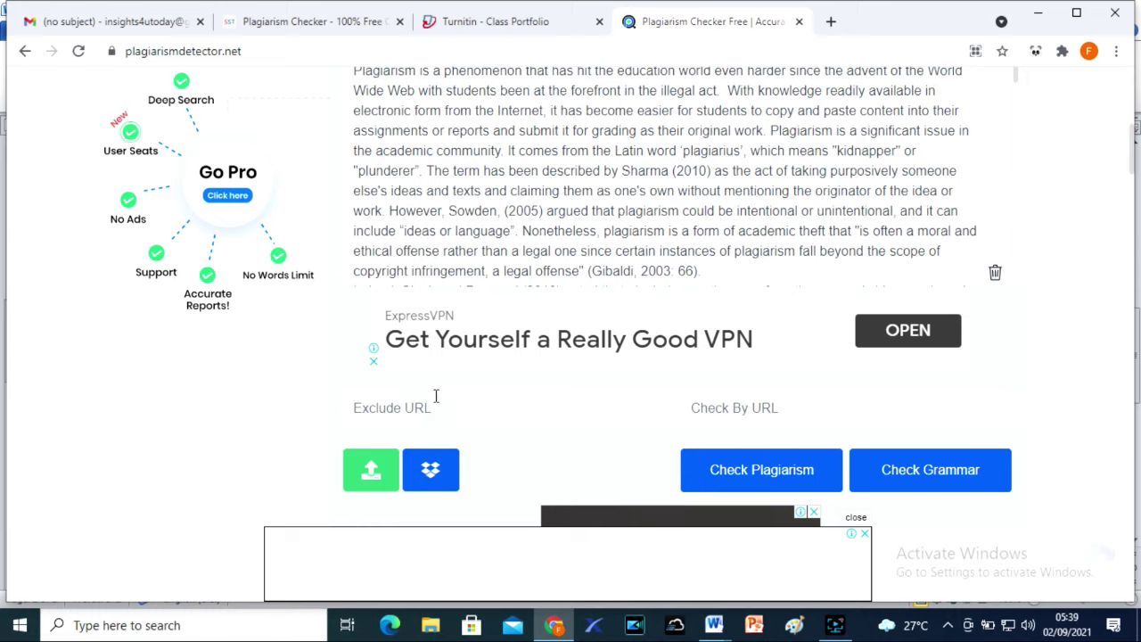
click(724, 477)
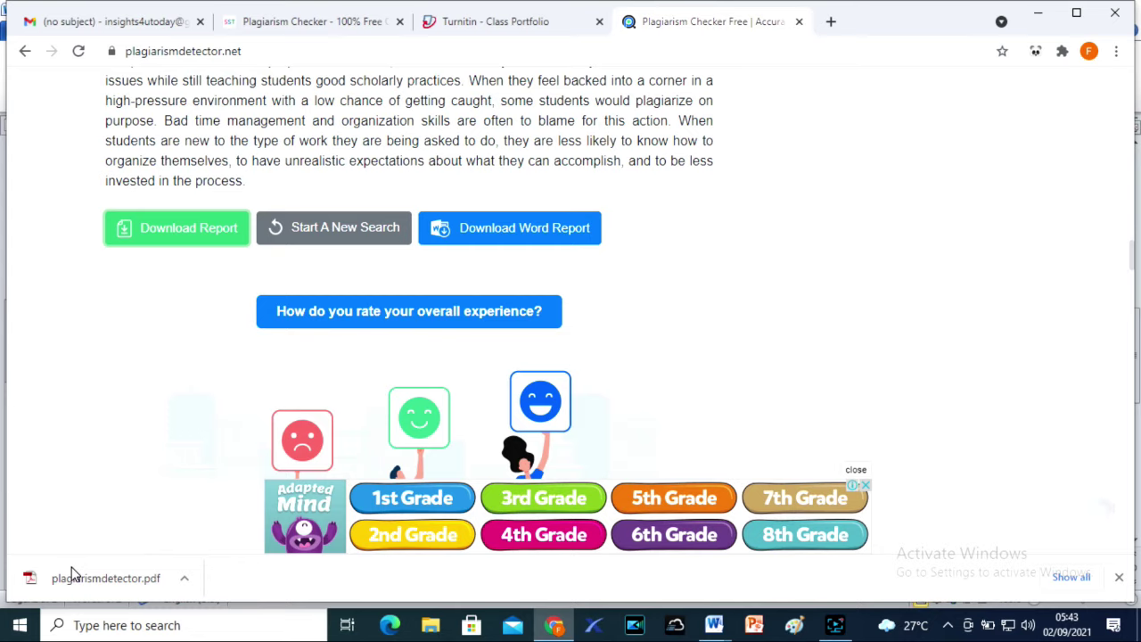
- Review the PlagiarismDetector.net PDF report showing 13% plagiarised, then start the Copyleaks scan
click(69, 578)
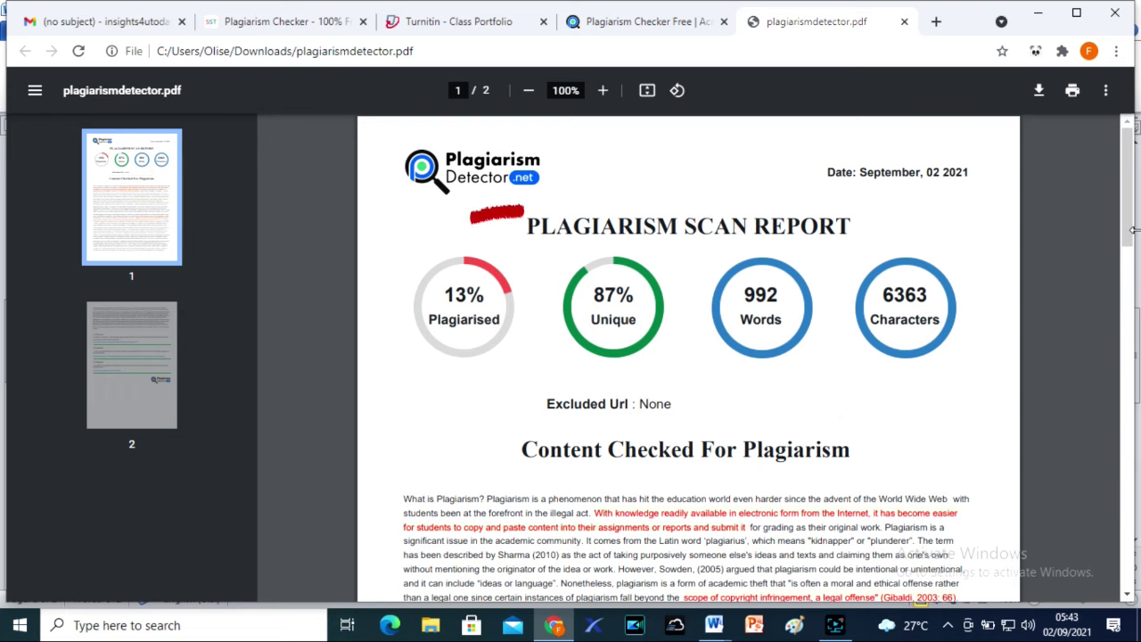
drag(1134, 230, 1136, 275)
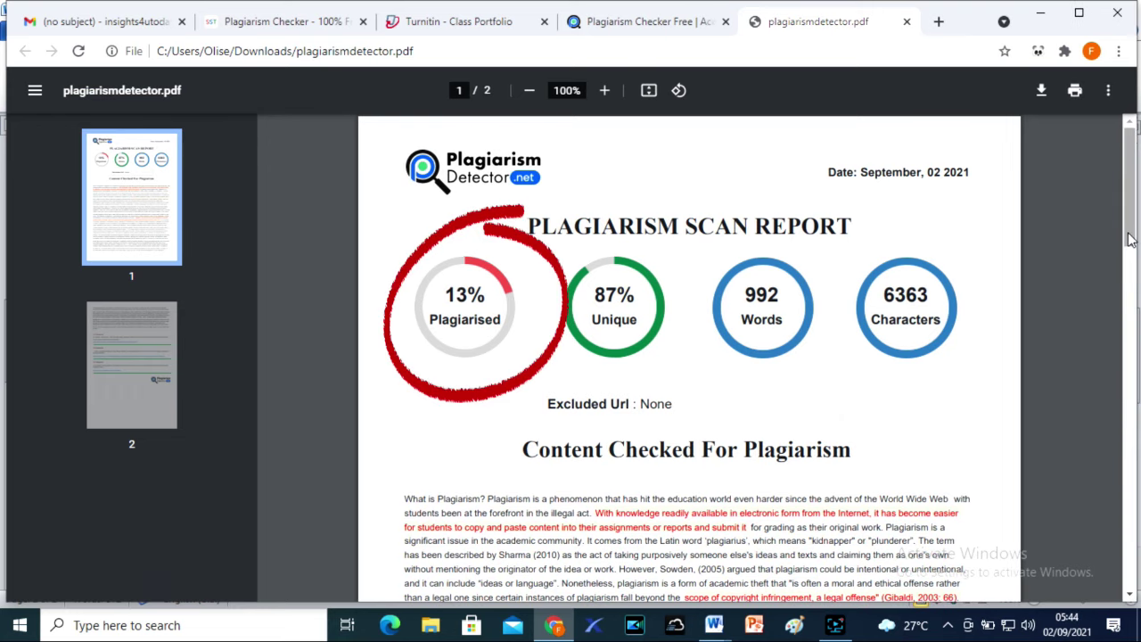
scroll(1136, 261, down, 4)
scroll(362, 351, down, 10)
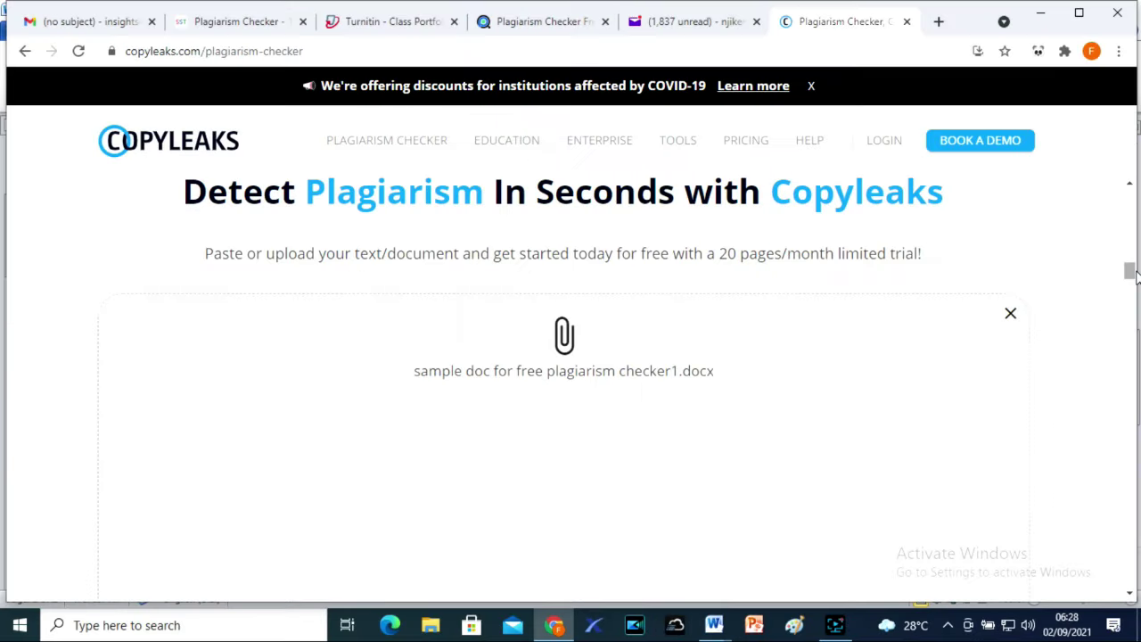
mouse_move(1129, 274)
mouse_down()
mouse_move(1131, 295)
mouse_move(1130, 284)
mouse_up()
click(560, 487)
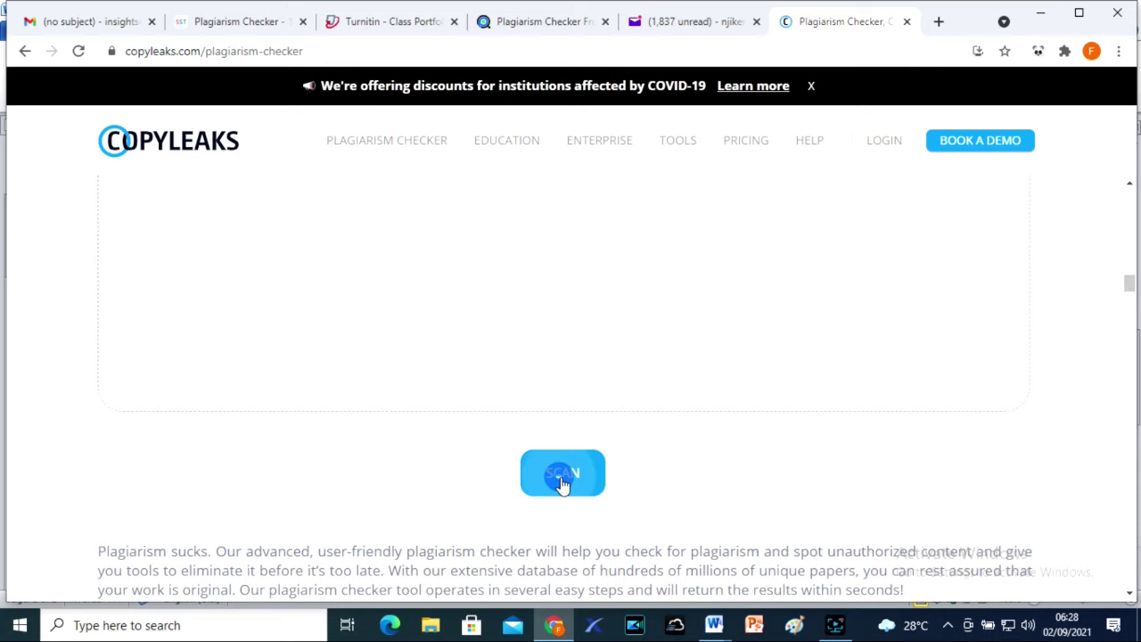